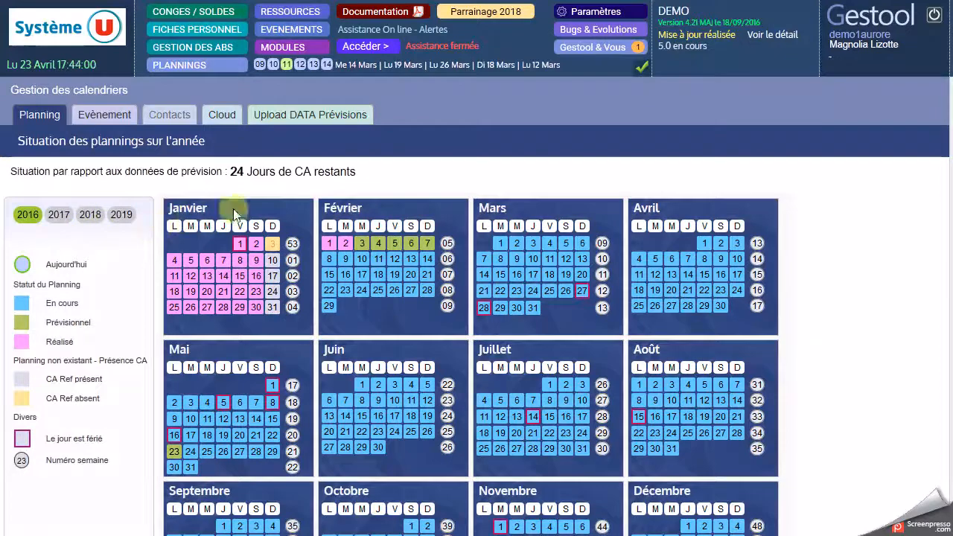
Step: Display the 2018 calendar and open the daily planning for Monday 12 March 2018, week 11
left_click(83, 214)
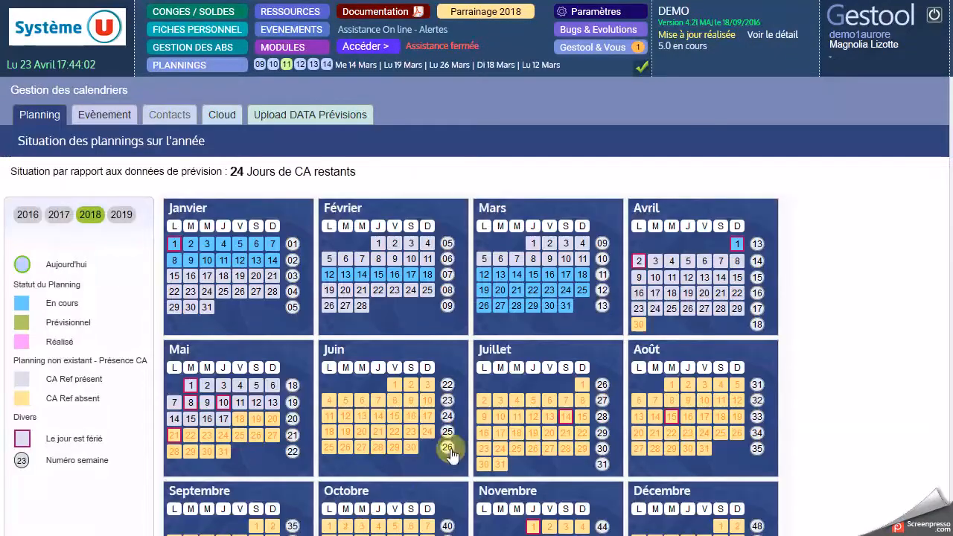
left_click(485, 276)
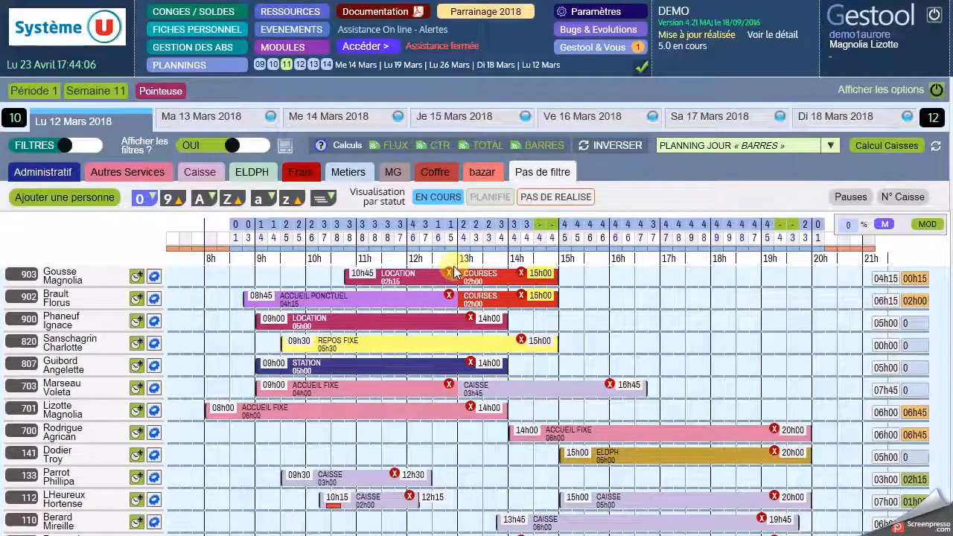
scroll(456, 271, "down", 3)
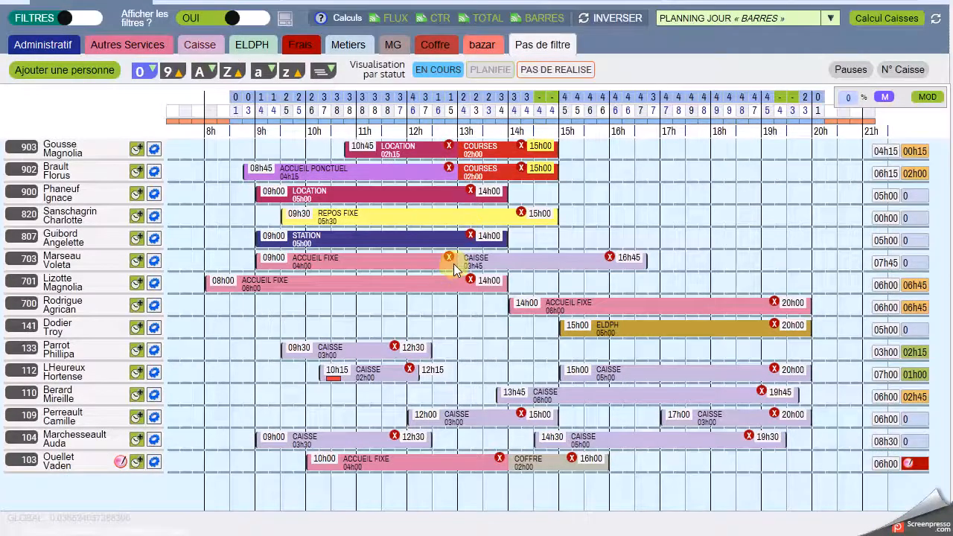
scroll(455, 269, "up", 3)
Step: Browse the plannings of week 12 and Tuesday 13 March, returning to Monday 12 March 2018
left_click(940, 118)
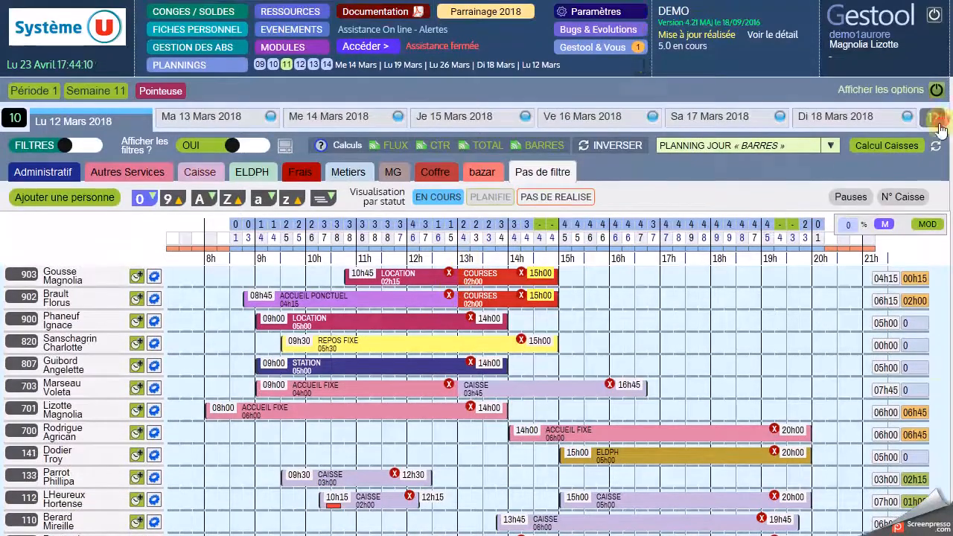
left_click(73, 120)
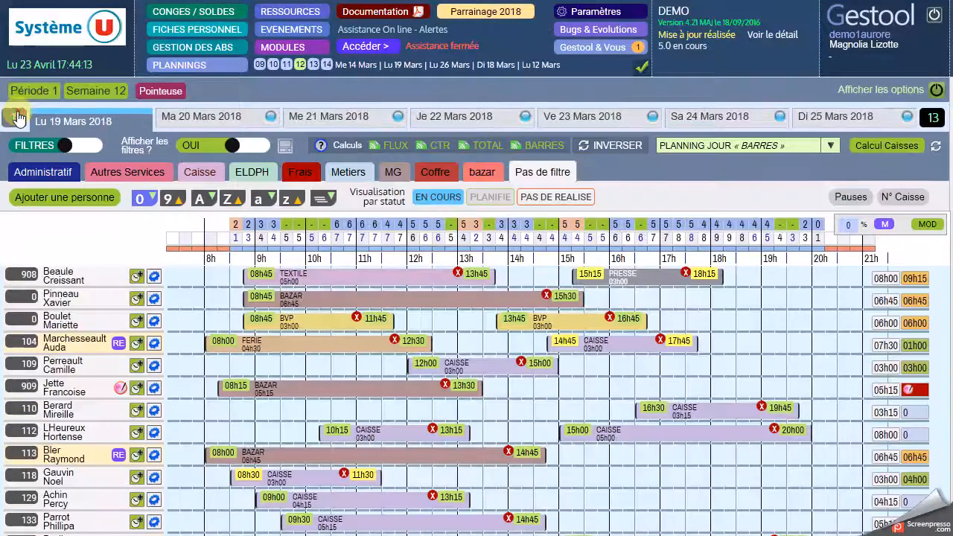
left_click(17, 118)
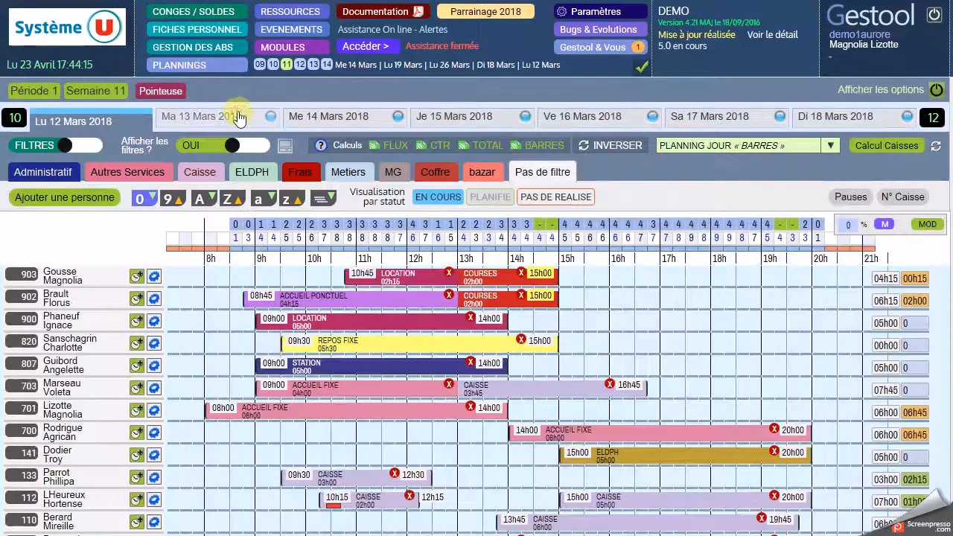
left_click(241, 117)
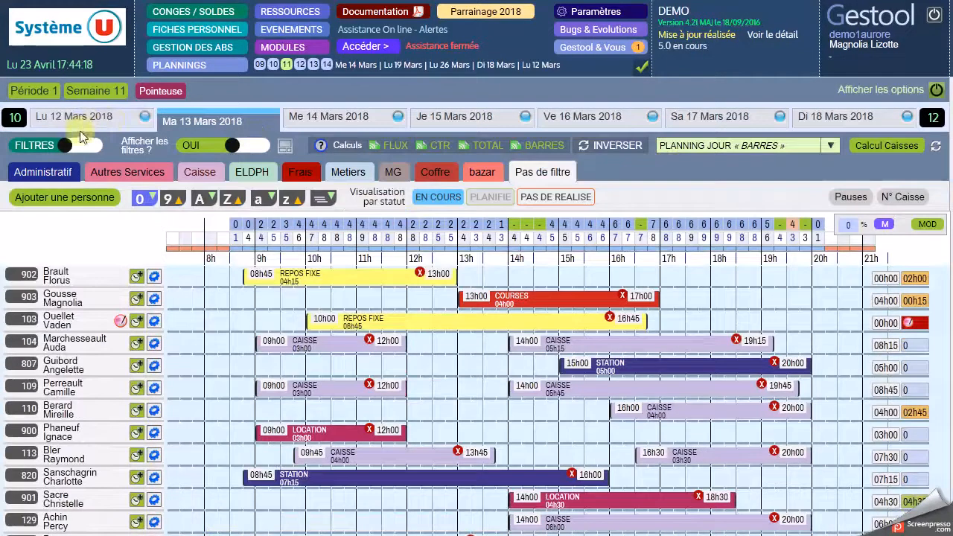
left_click(78, 122)
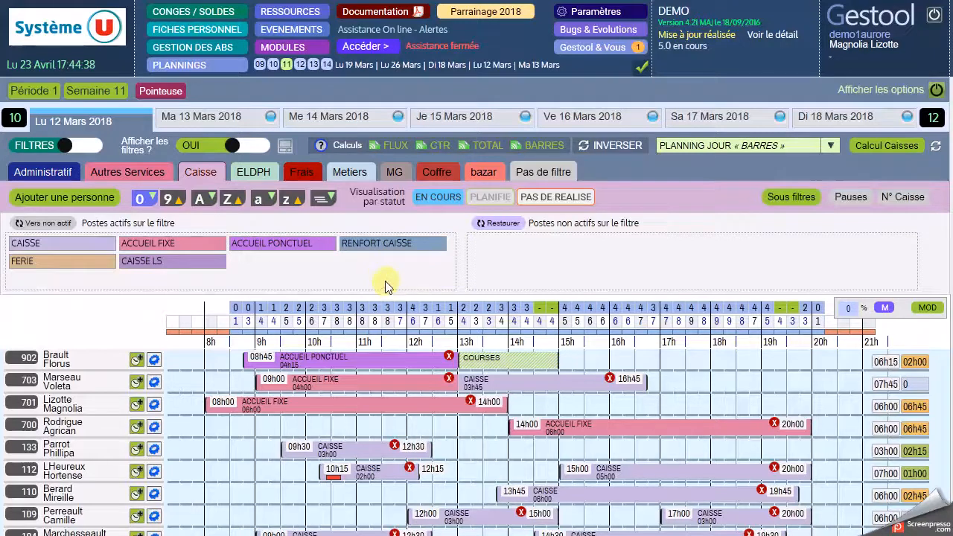
Step: Switch from filters to the global employee list and review it with the unscheduled employees included
left_click(62, 147)
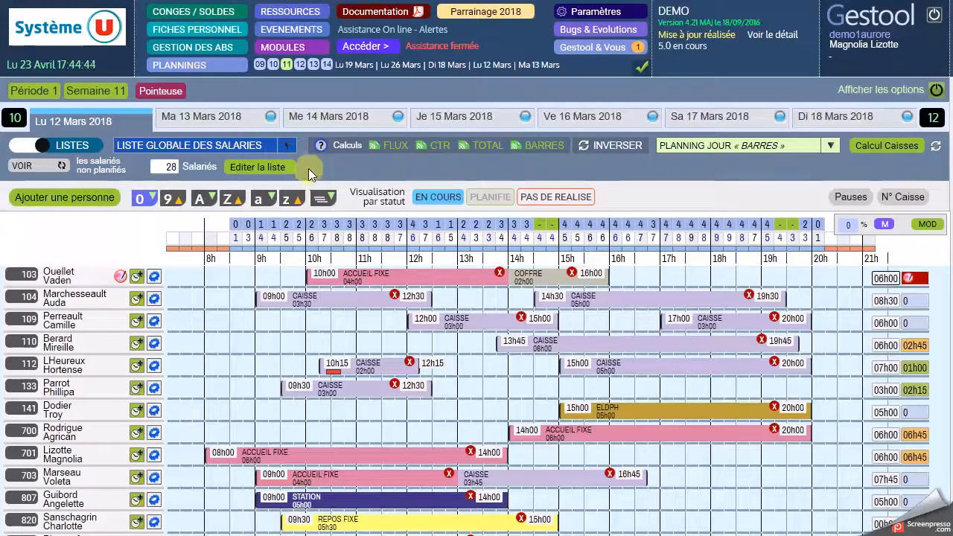
left_click(38, 165)
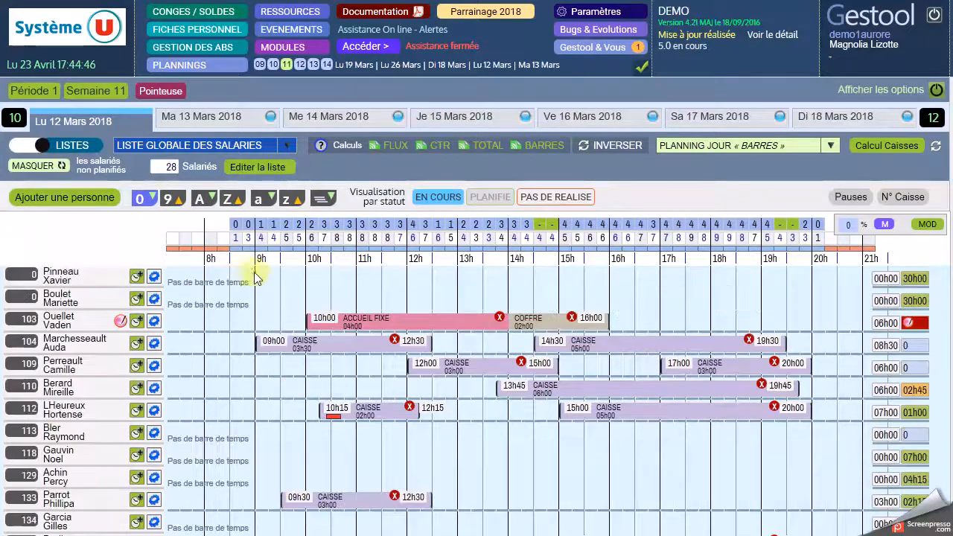
scroll(294, 302, "down", 5)
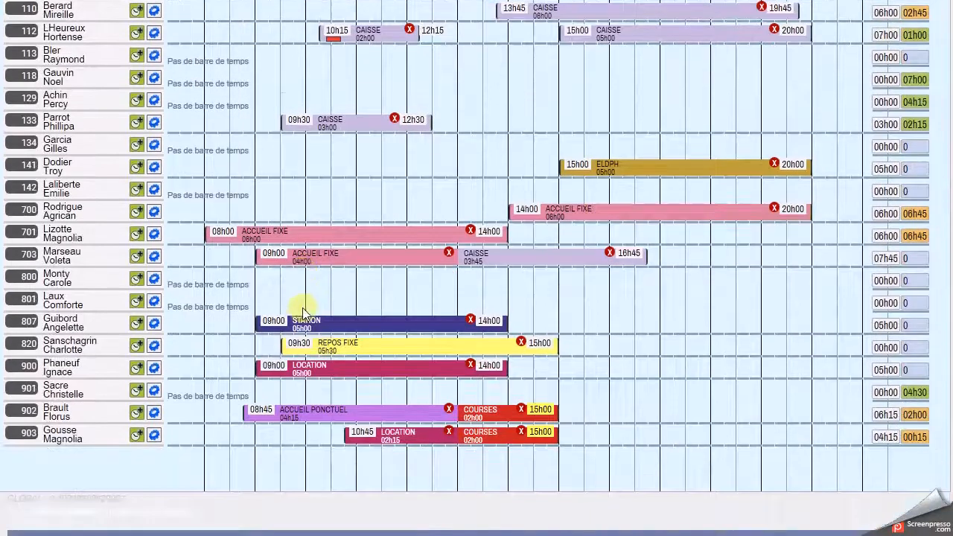
scroll(304, 313, "up", 5)
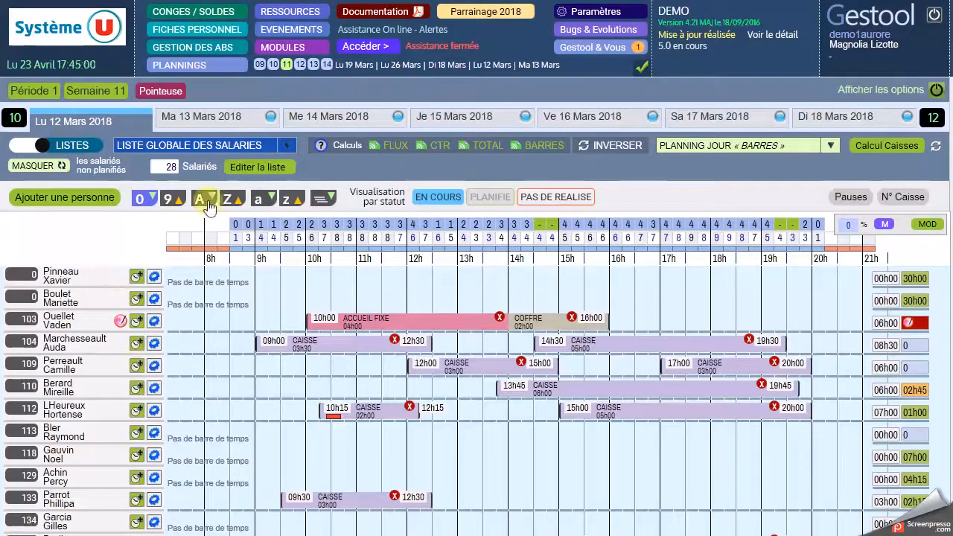
Step: In the unfiltered planning, add a Courses shift for the first listed employee and adjust it to 15h30–18h00
left_click(535, 172)
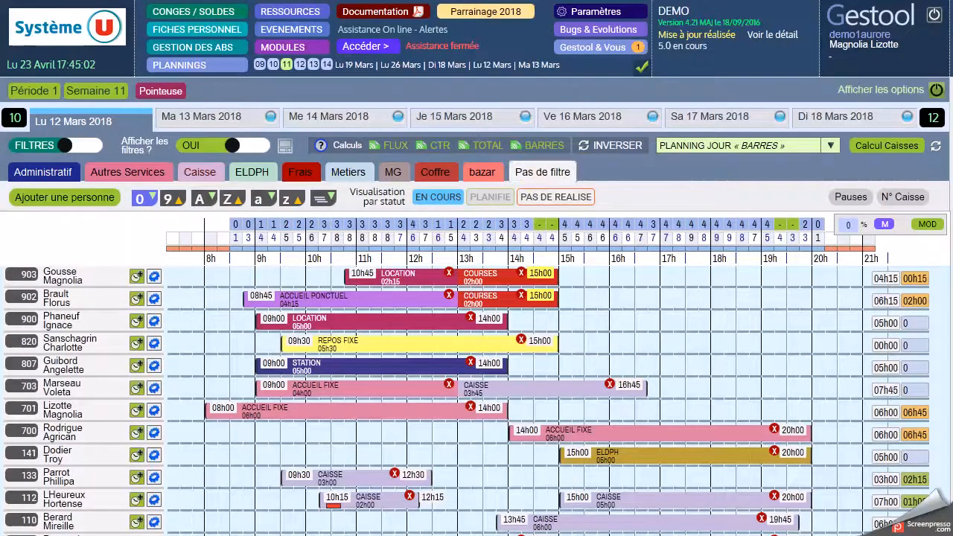
scroll(678, 432, "down", 3)
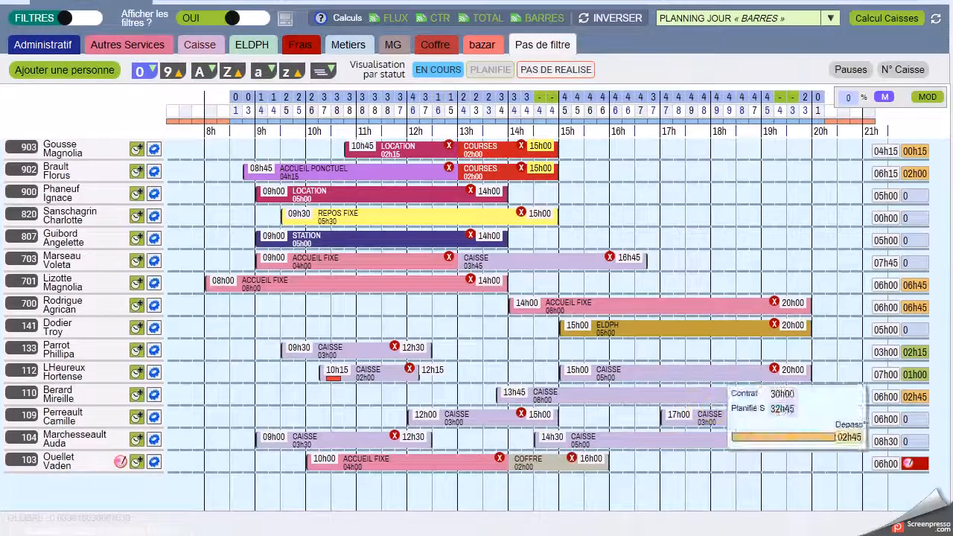
left_click(139, 151)
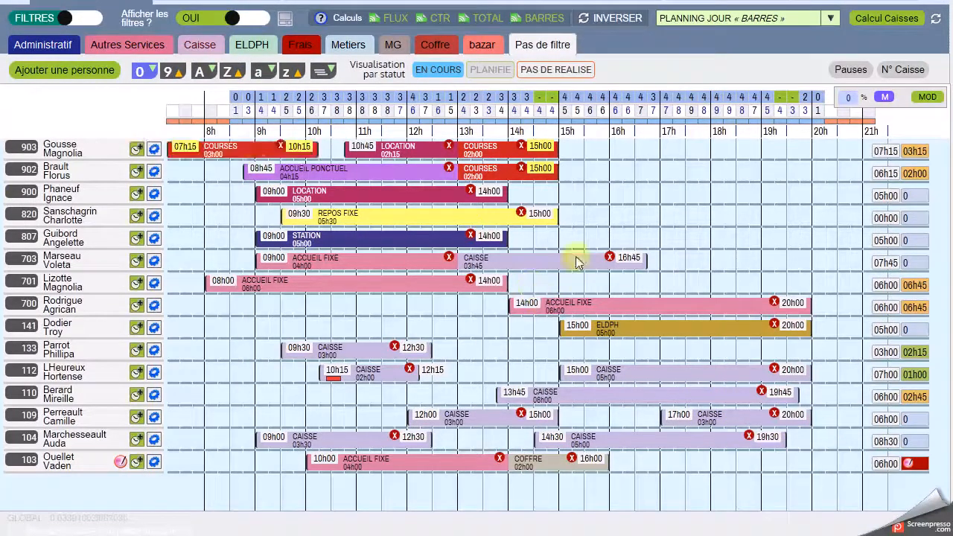
left_click_drag(221, 149, 660, 169)
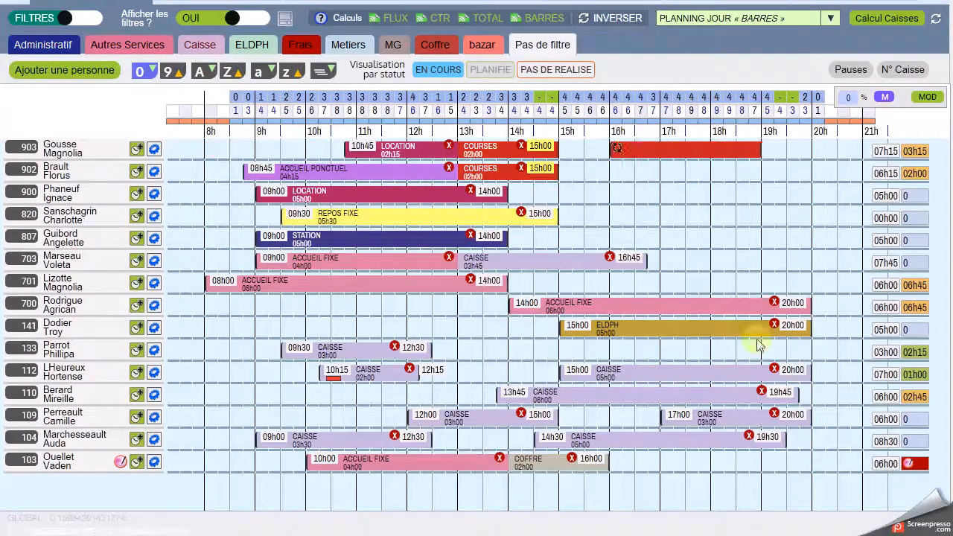
left_click_drag(746, 159, 712, 159)
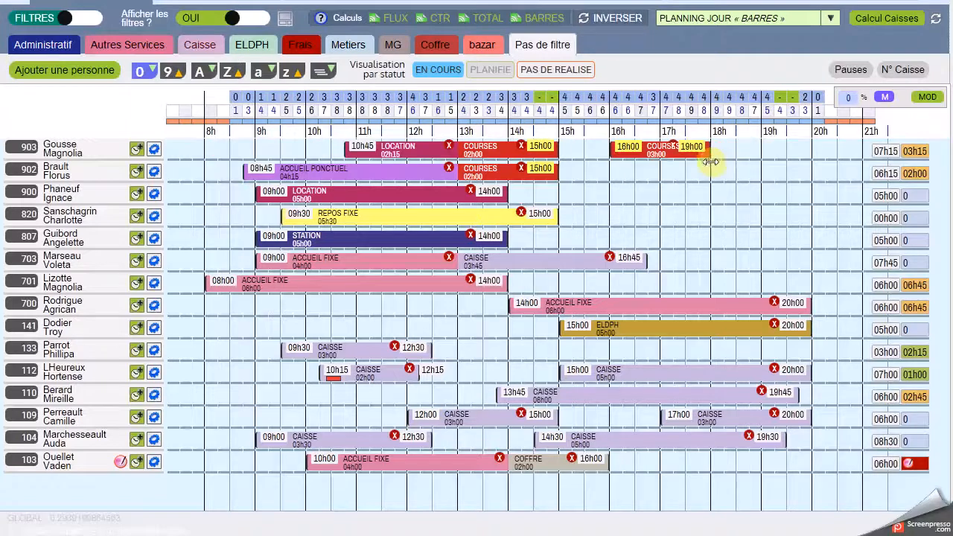
left_click_drag(610, 149, 586, 149)
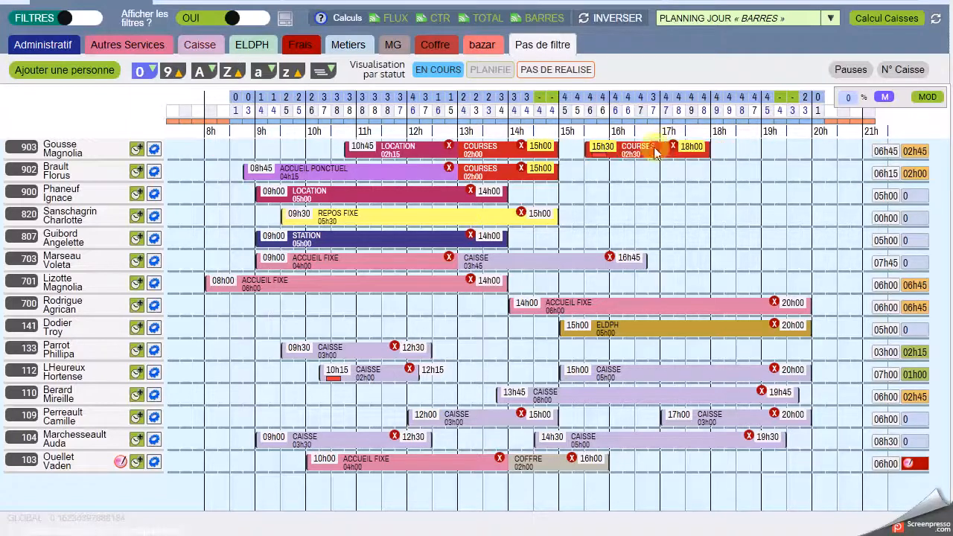
Step: Change the first listed employee's 15h30–18h00 shift from Courses to Station
left_click(661, 150)
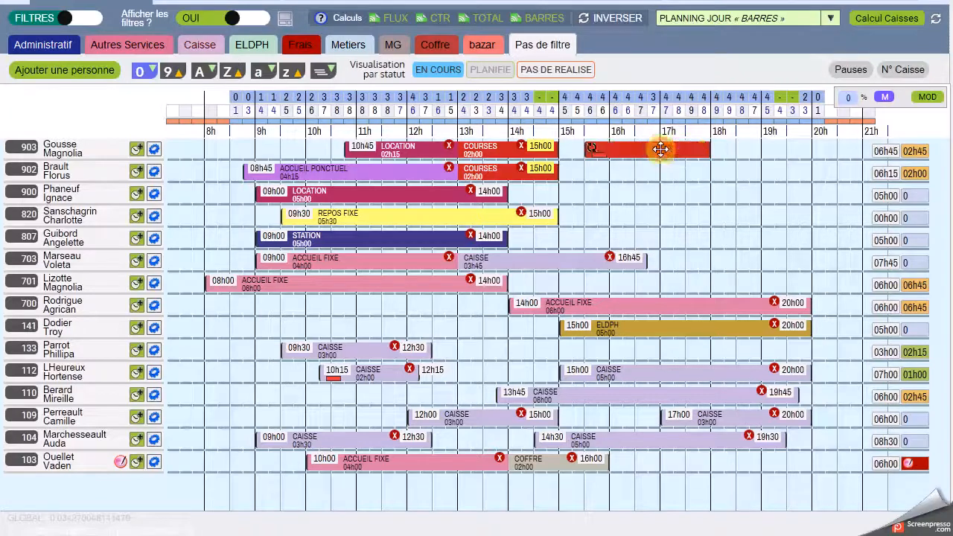
left_click(524, 204)
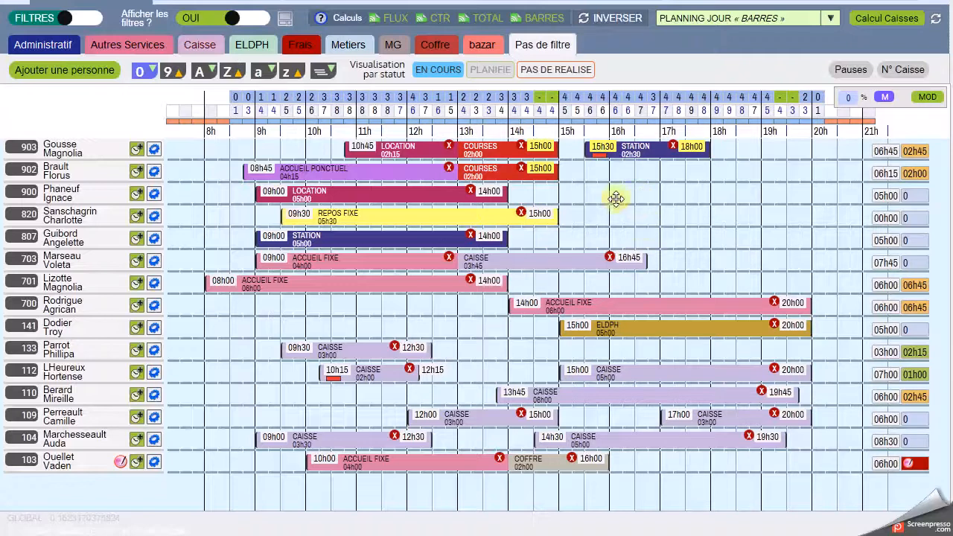
mouse_move(890, 158)
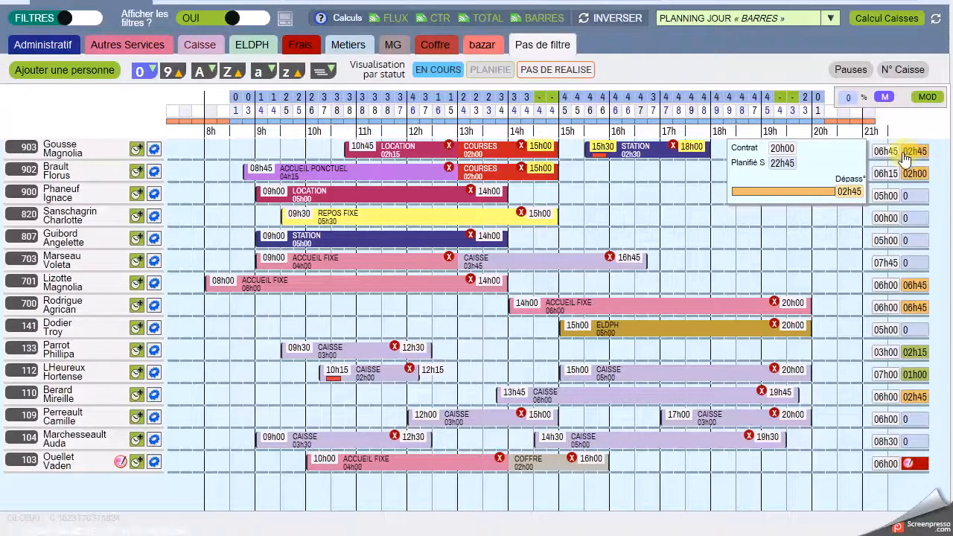
Step: Open the first listed employee's individual weekly planning and move the Tuesday 13 March Courses shift to 11h30–15h30
left_click(32, 146)
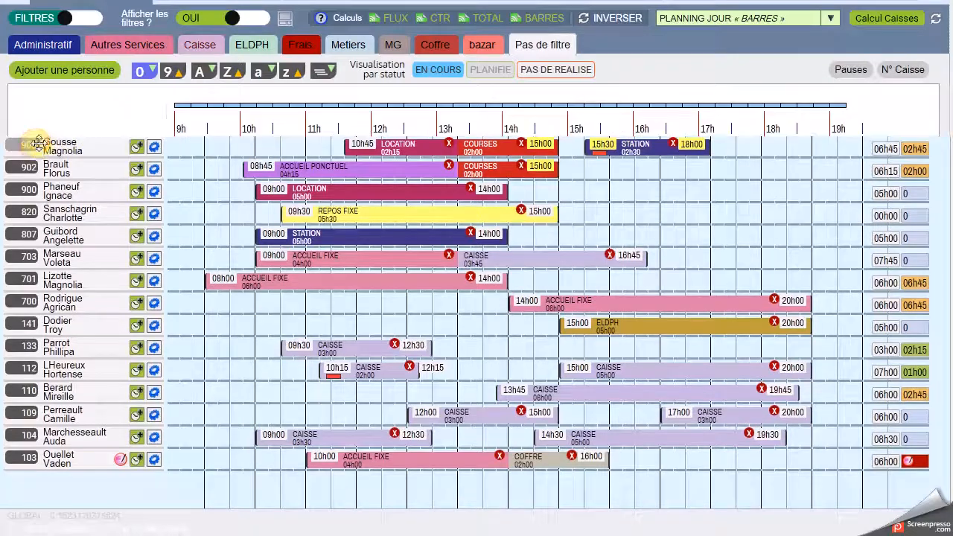
scroll(323, 207, "down", 1)
left_click_drag(525, 144, 467, 142)
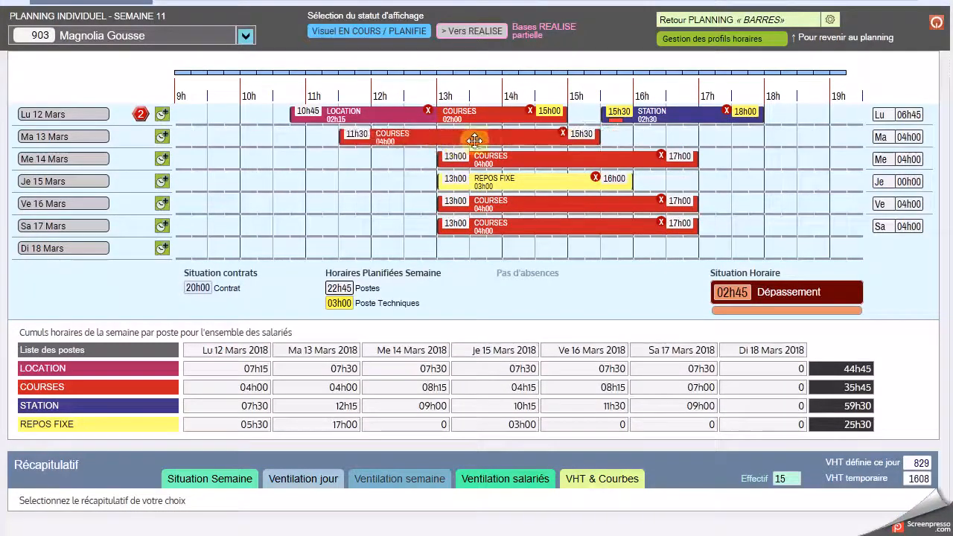
Step: Move the Wednesday 14 March Courses shift to 12h00–16h00 and change its position to Location
left_click_drag(532, 160, 474, 165)
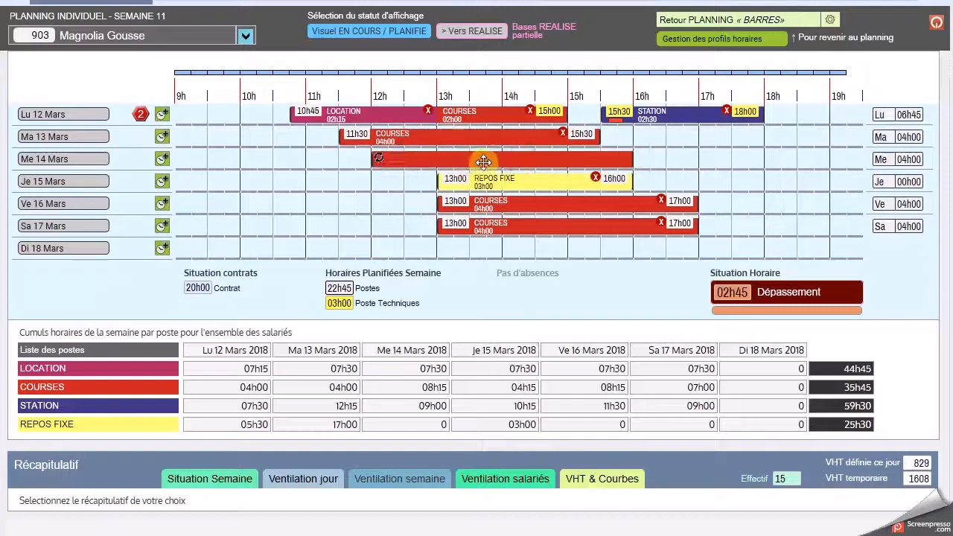
left_click(495, 159)
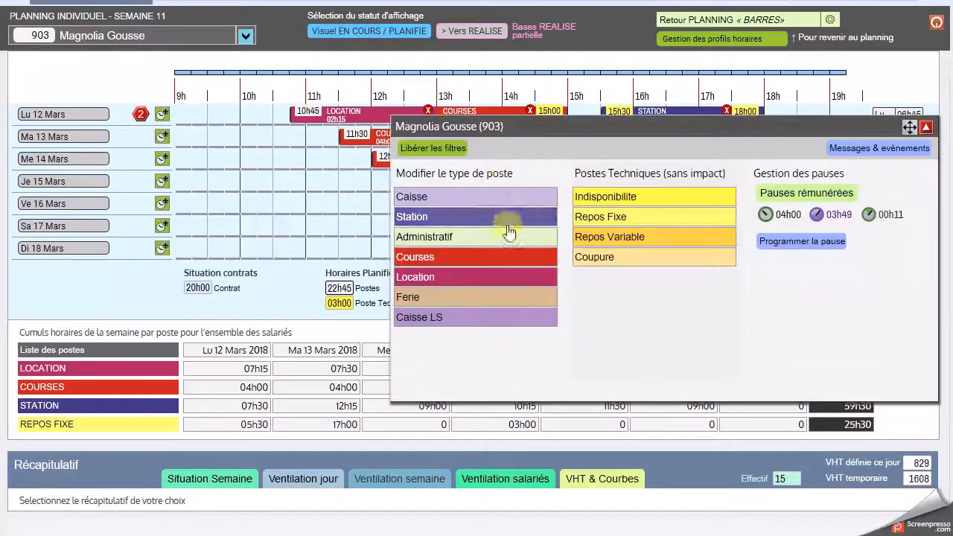
left_click(480, 279)
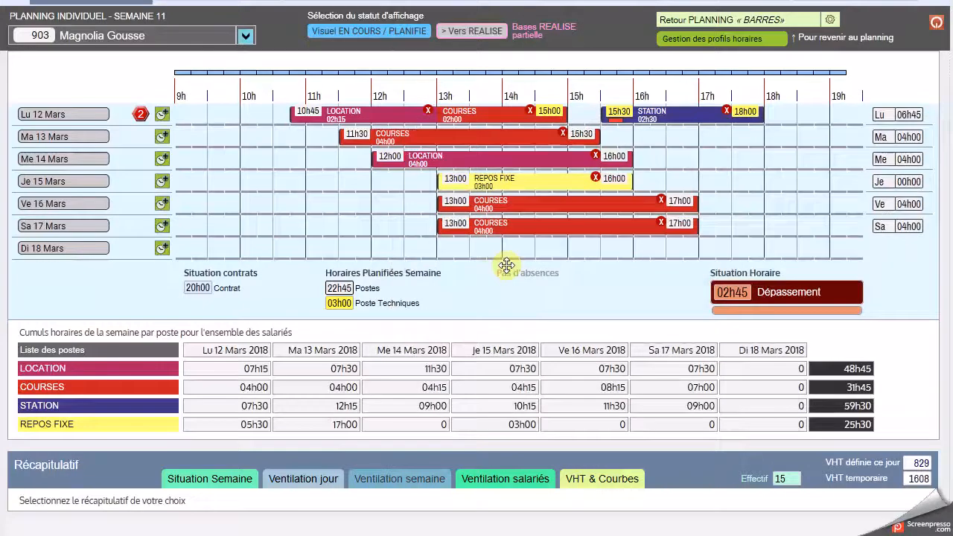
Step: Return to the daily bar planning and examine the weekly hours situation of all employees in the recap
scroll(574, 198, "up", 3)
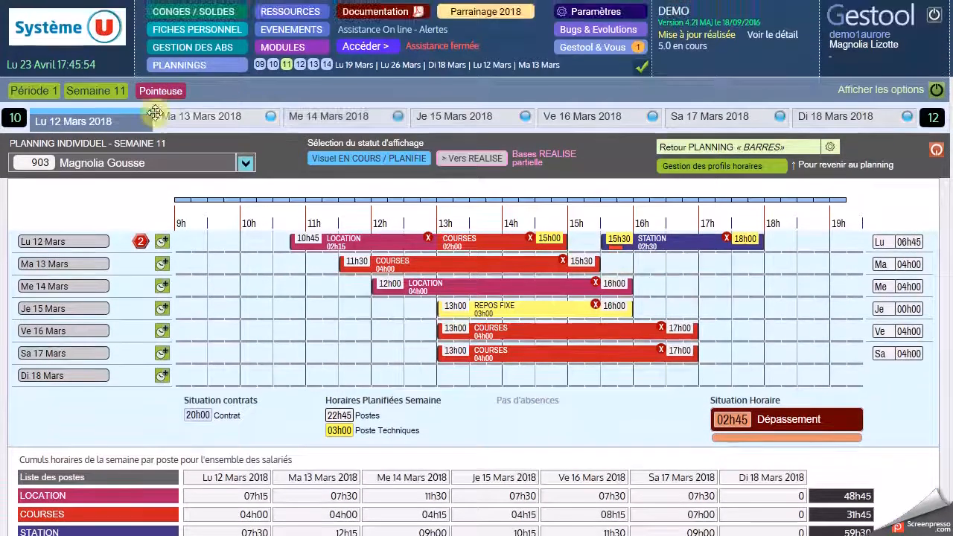
left_click(662, 147)
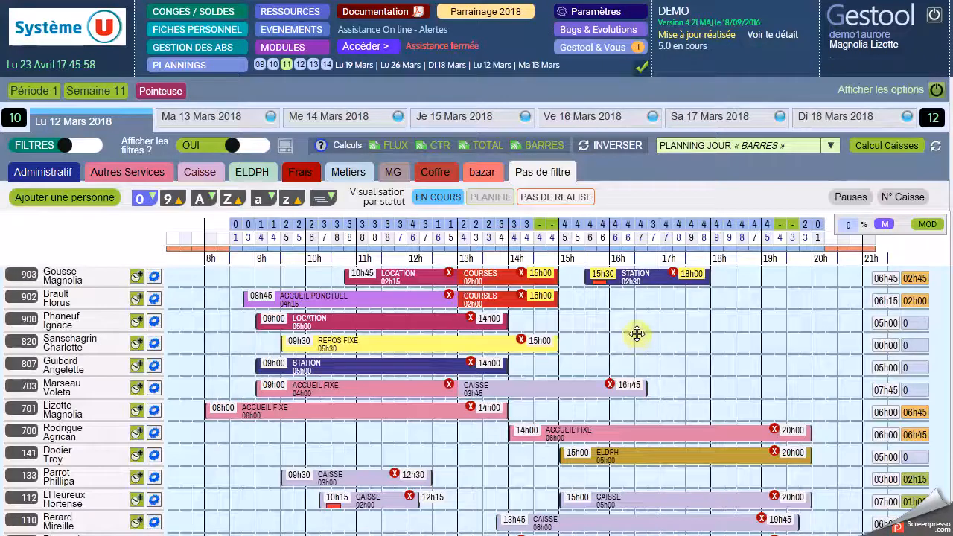
scroll(578, 257, "down", 3)
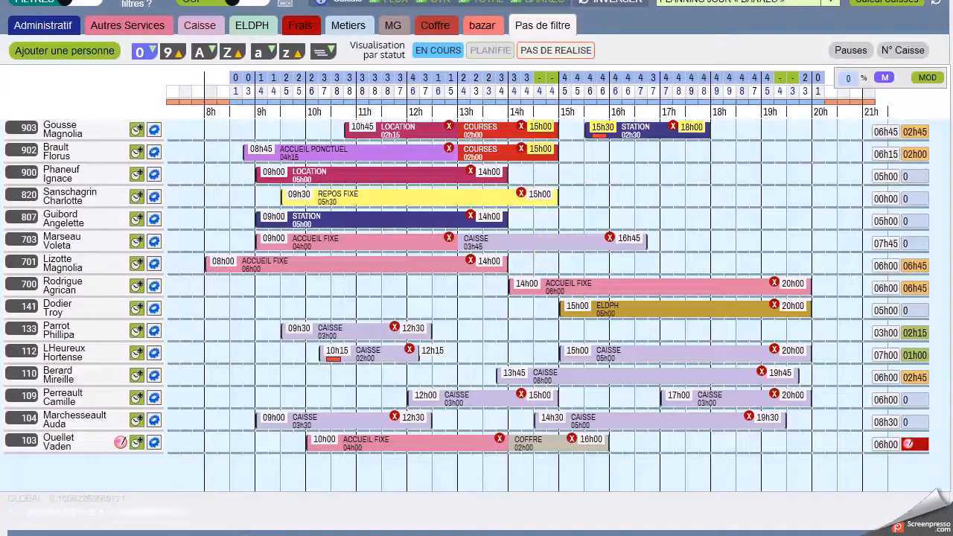
scroll(473, 419, "down", 10)
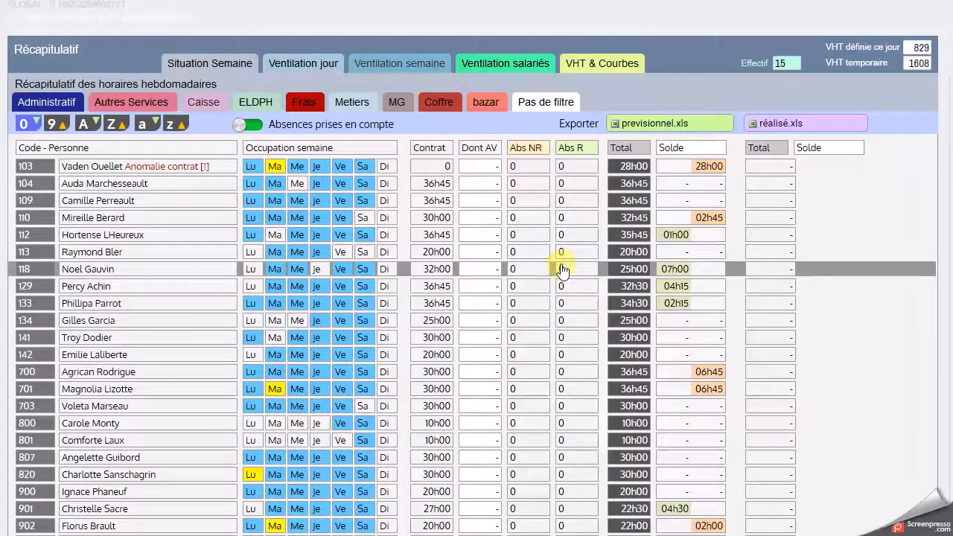
scroll(574, 264, "up", 3)
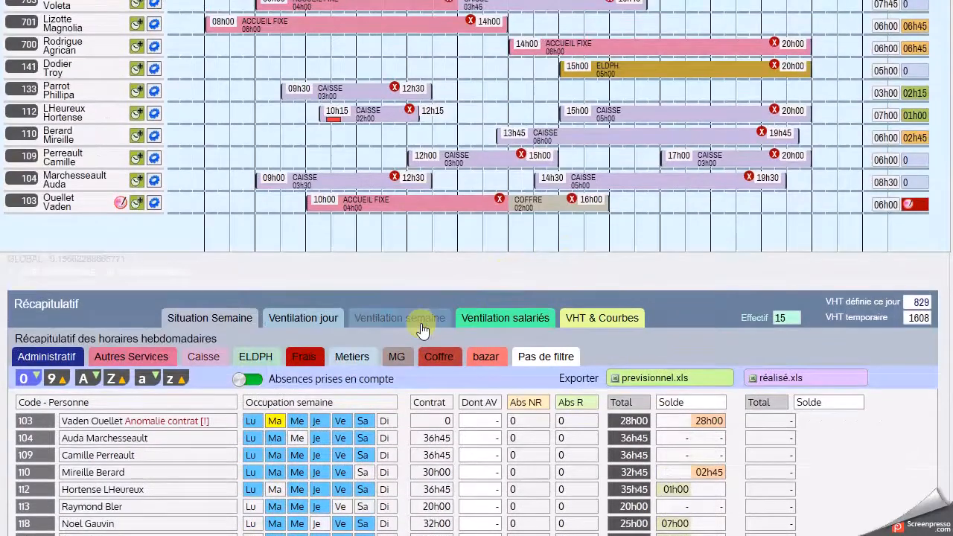
Step: Examine the weekly hours recap by position, followed by the breakdown of position hours for each employee
left_click(421, 329)
scroll(444, 405, "down", 3)
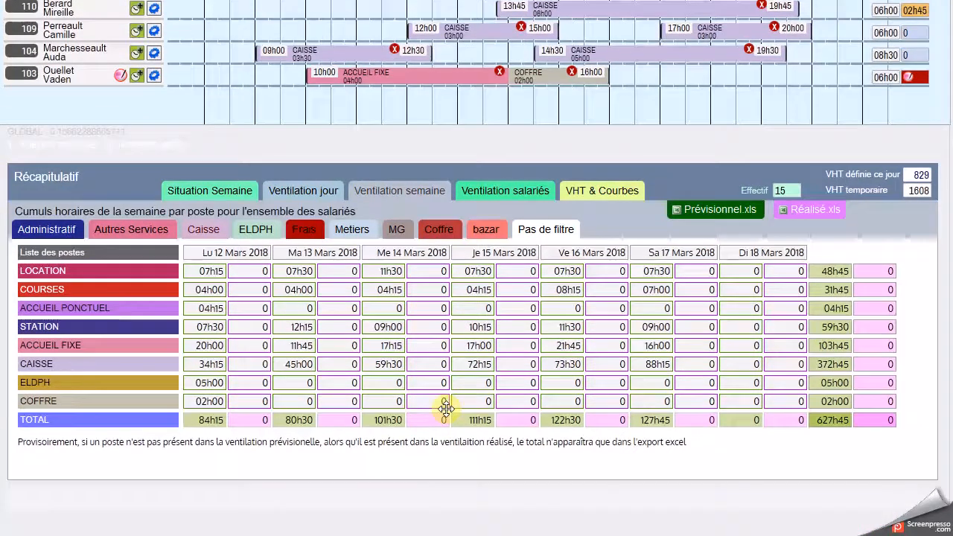
left_click(521, 190)
scroll(551, 327, "down", 5)
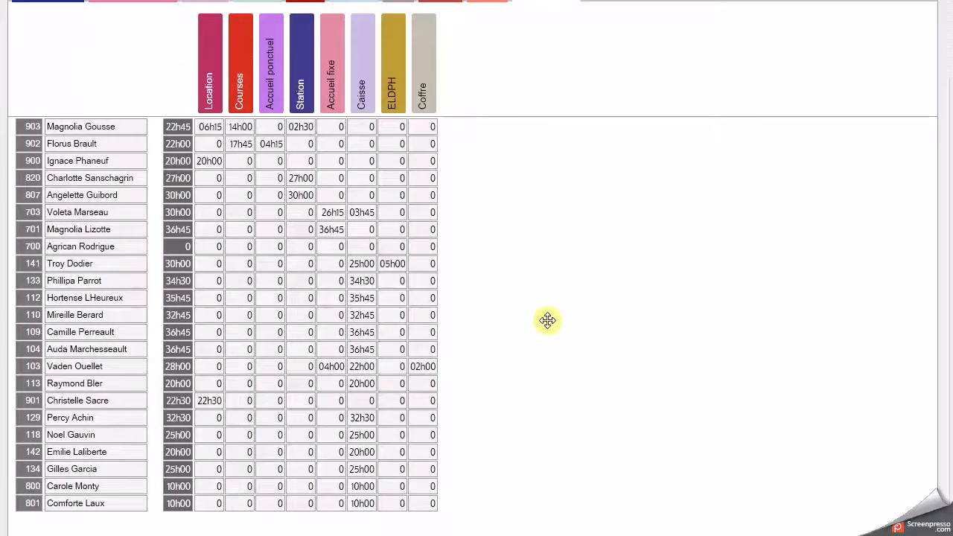
scroll(539, 321, "up", 10)
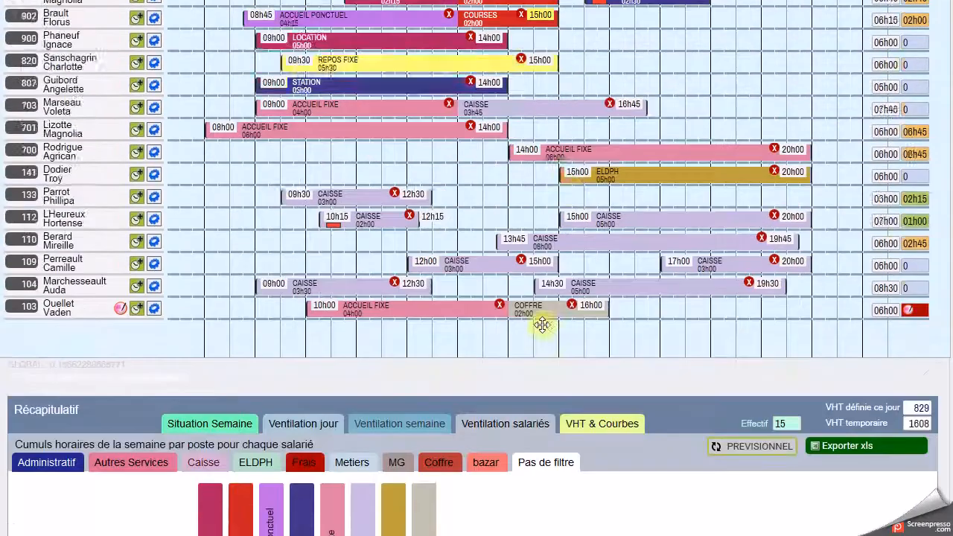
Step: Filter the Monday 12 March planning to the Caisse positions
left_click(199, 172)
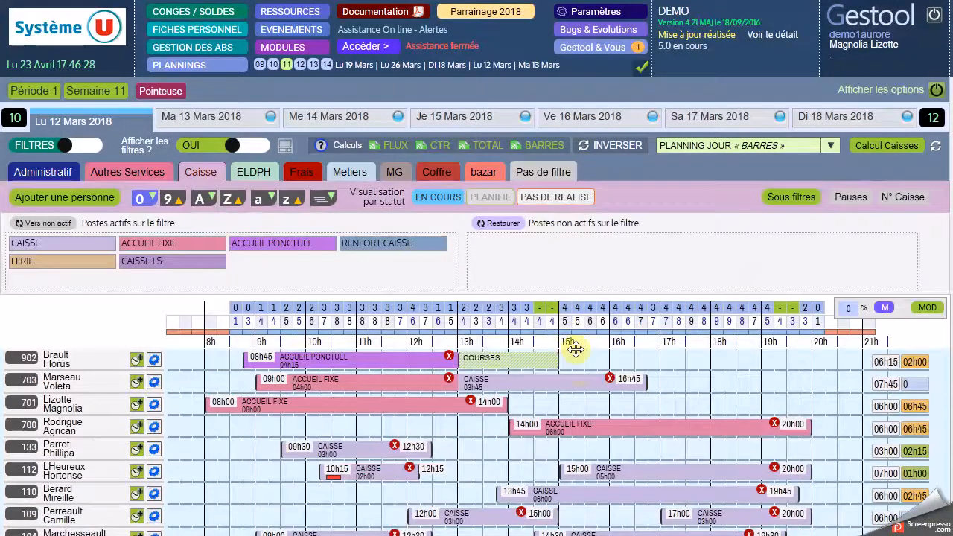
Step: Display the week 11 turnover management options, then hide them to return to the Monday 12 March planning
mouse_move(580, 322)
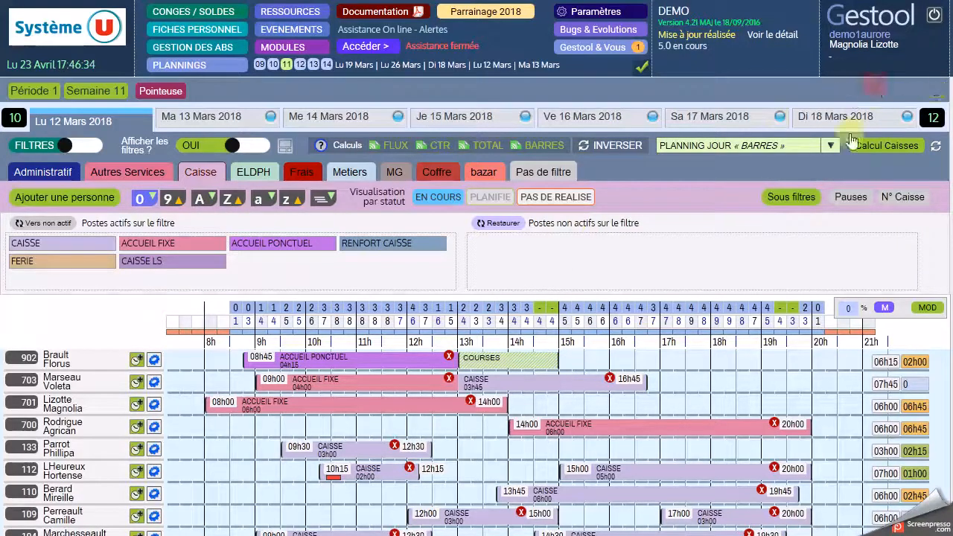
left_click(870, 90)
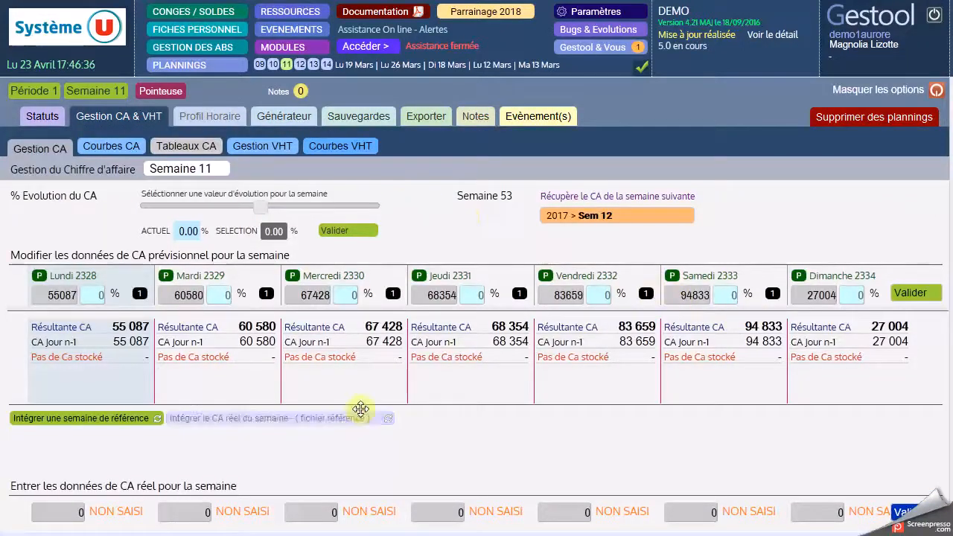
left_click(857, 87)
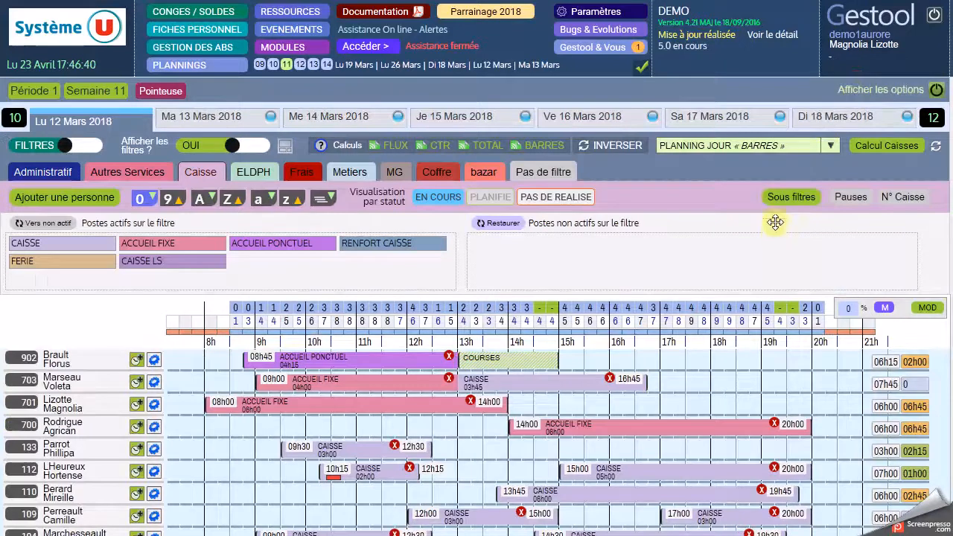
Step: View the average, actual and weighted reference curves in the Caisse forecast settings, then close the settings
scroll(776, 242, "down", 3)
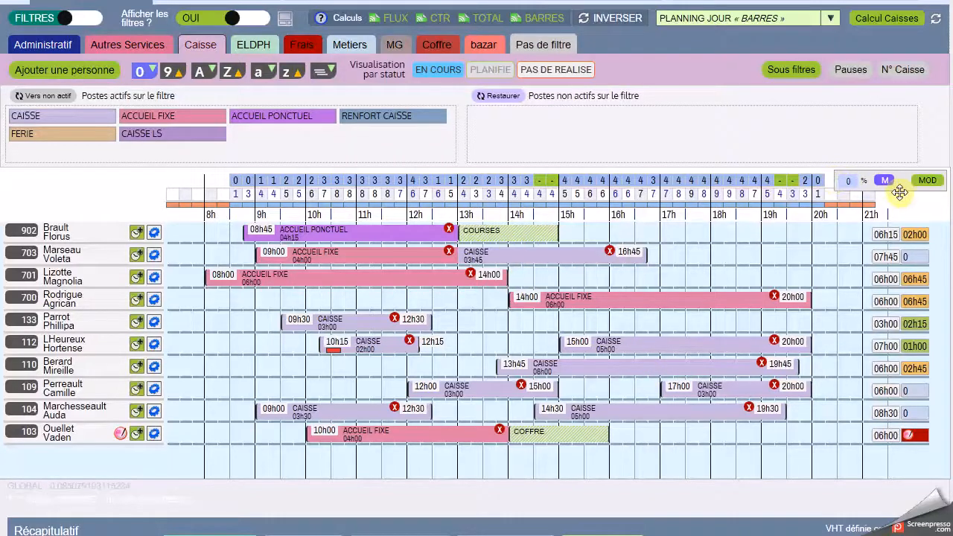
left_click(928, 181)
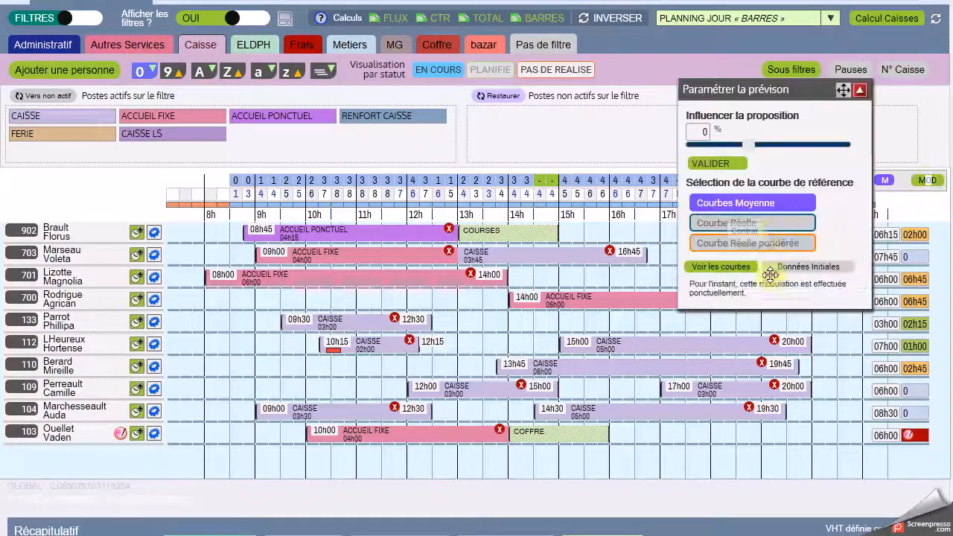
left_click(715, 267)
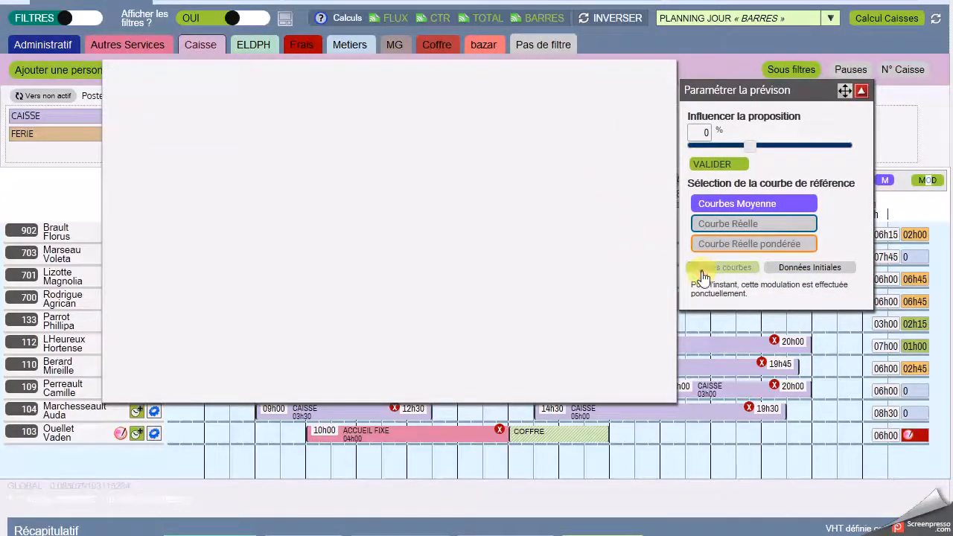
left_click(704, 270)
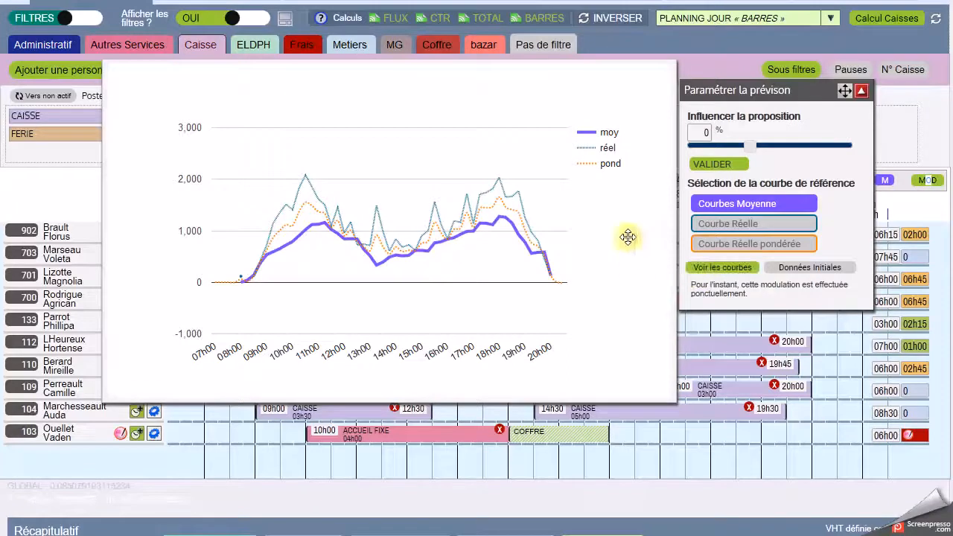
left_click_drag(603, 94, 630, 159)
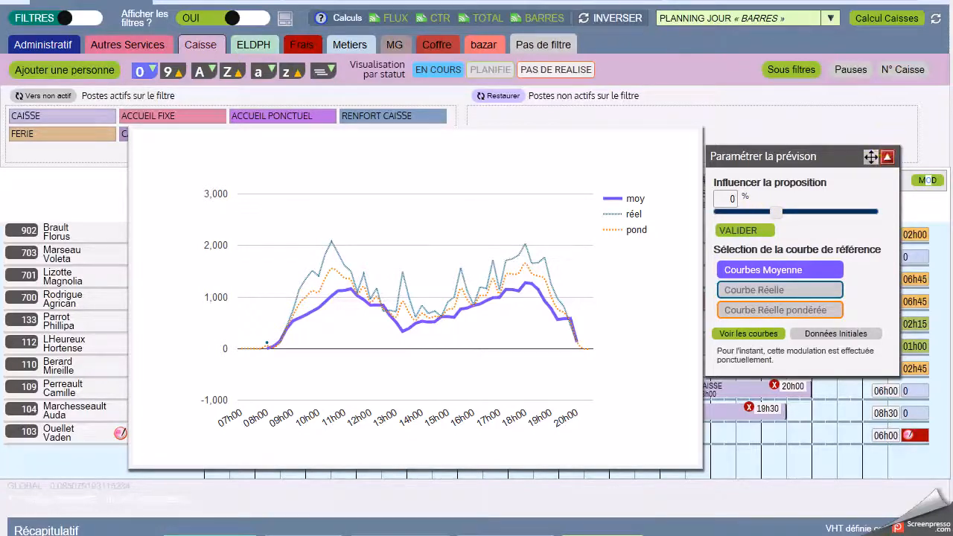
left_click(888, 164)
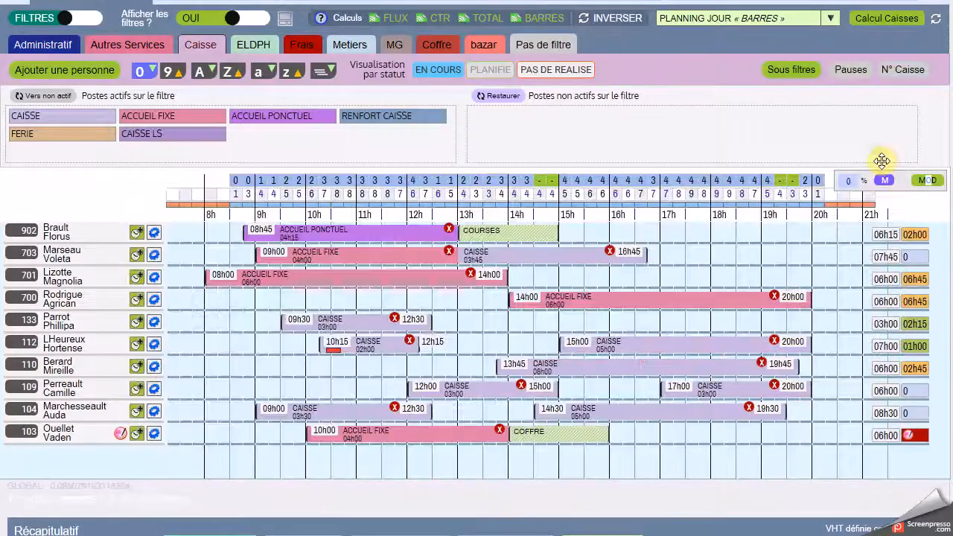
Step: Export the forecast "Barre semaine Caisse" planning for week 11 as a single global PDF document
scroll(834, 181, "up", 3)
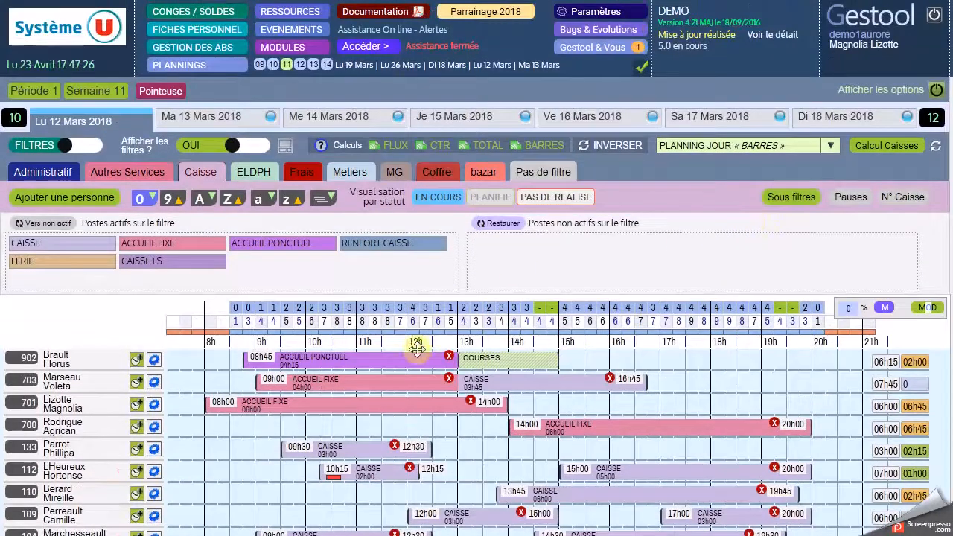
left_click(871, 87)
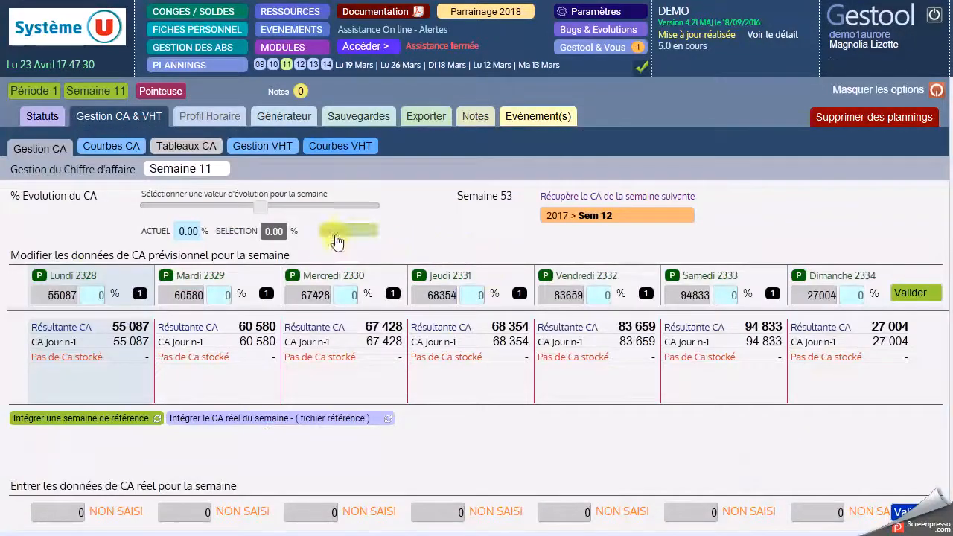
left_click(427, 117)
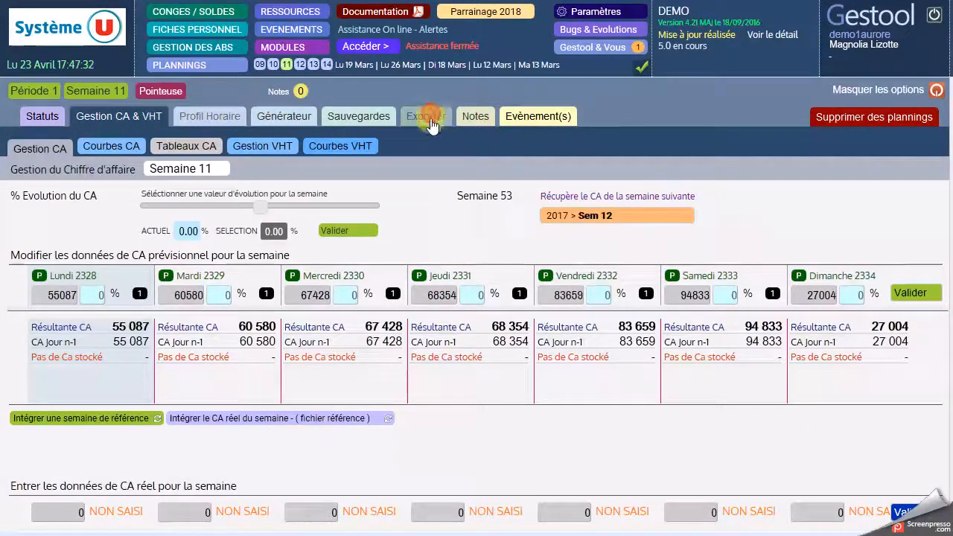
scroll(432, 266, "down", 5)
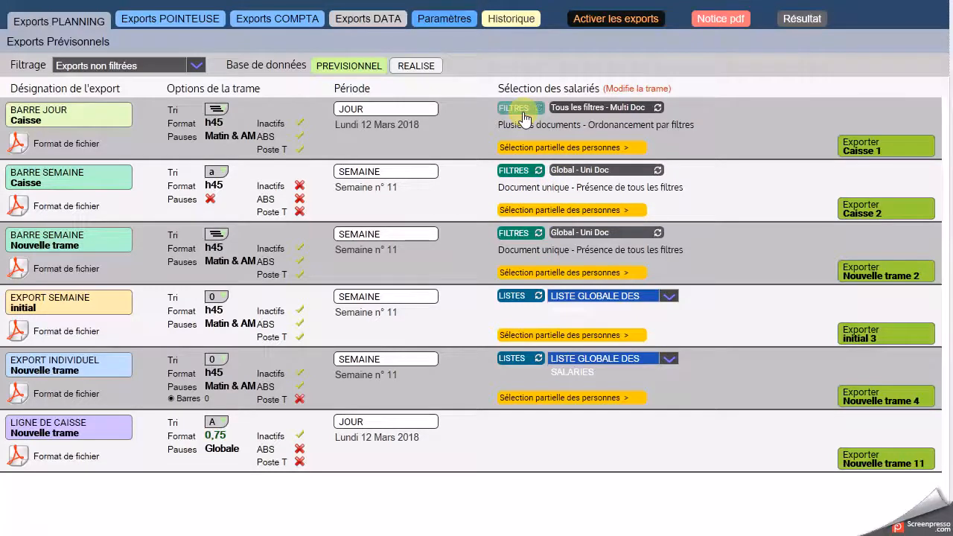
left_click(883, 335)
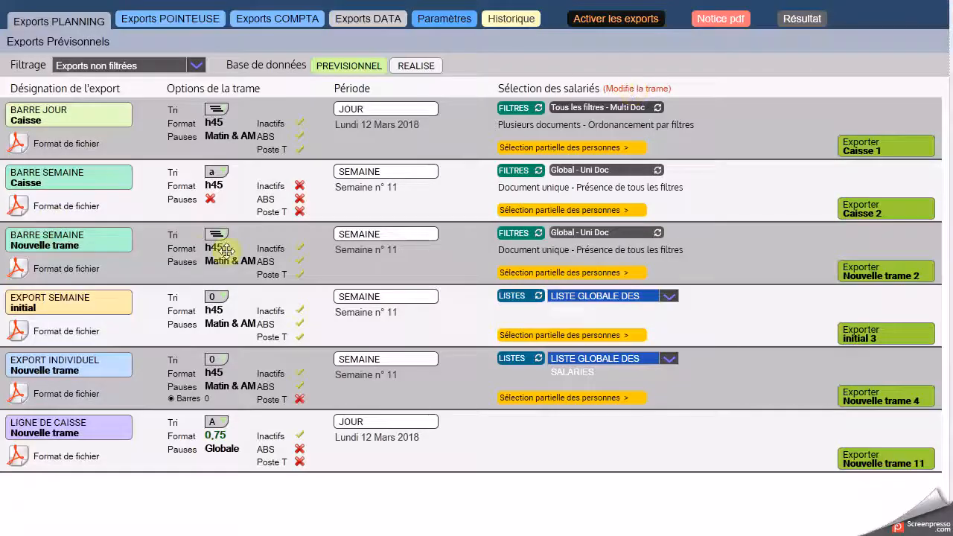
scroll(719, 316, "up", 2)
left_click(861, 336)
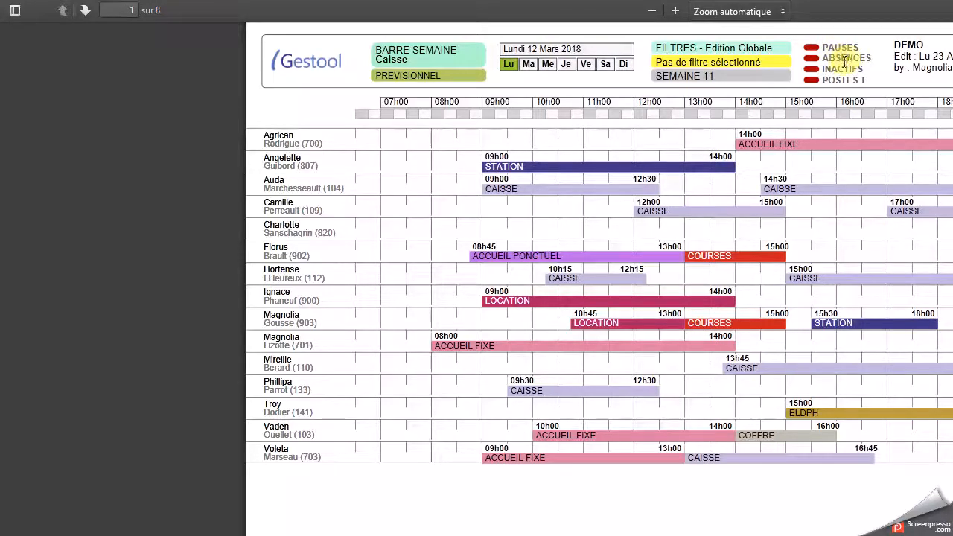
Step: Examine the daily pages of the exported week 11 PDF and return to the Monday 12 March Caisse planning
scroll(778, 172, "down", 10)
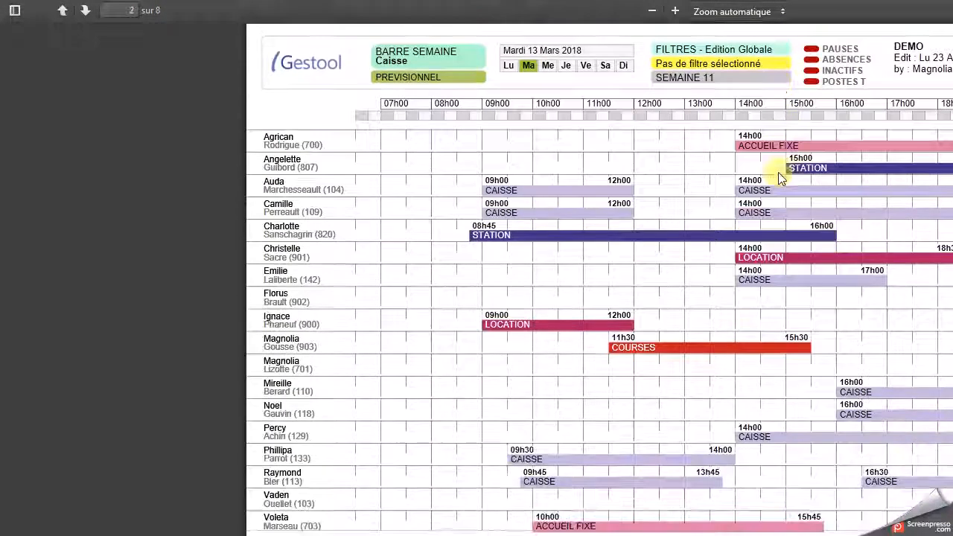
scroll(778, 172, "down", 10)
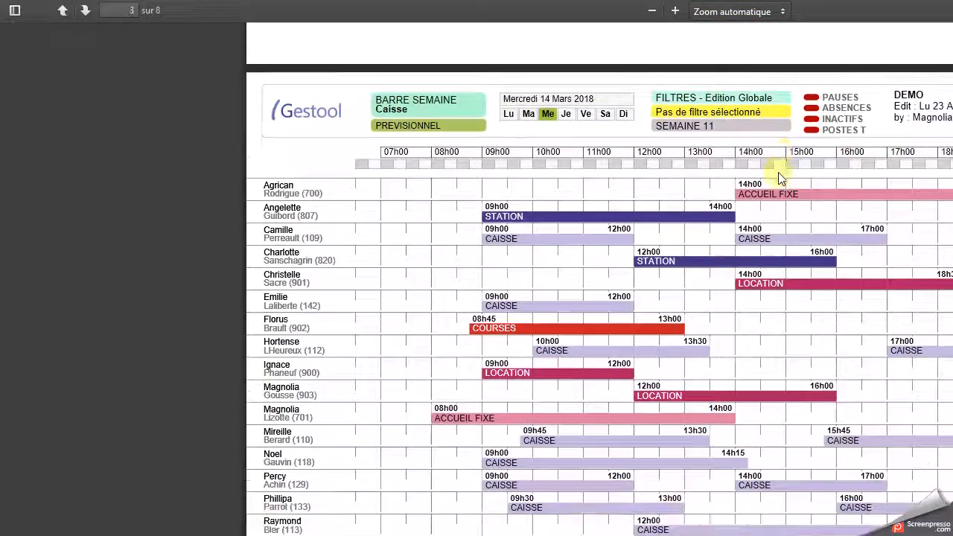
scroll(778, 172, "down", 10)
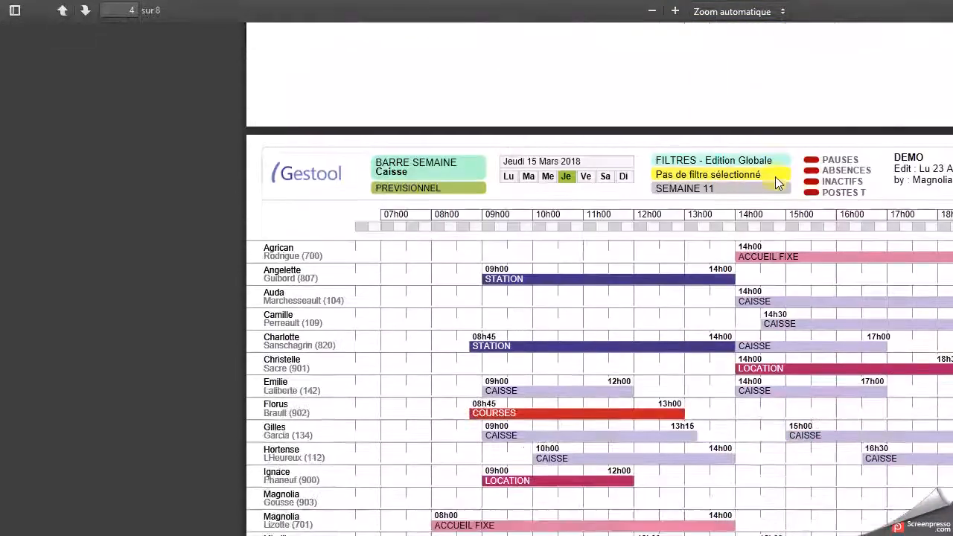
scroll(776, 176, "down", 10)
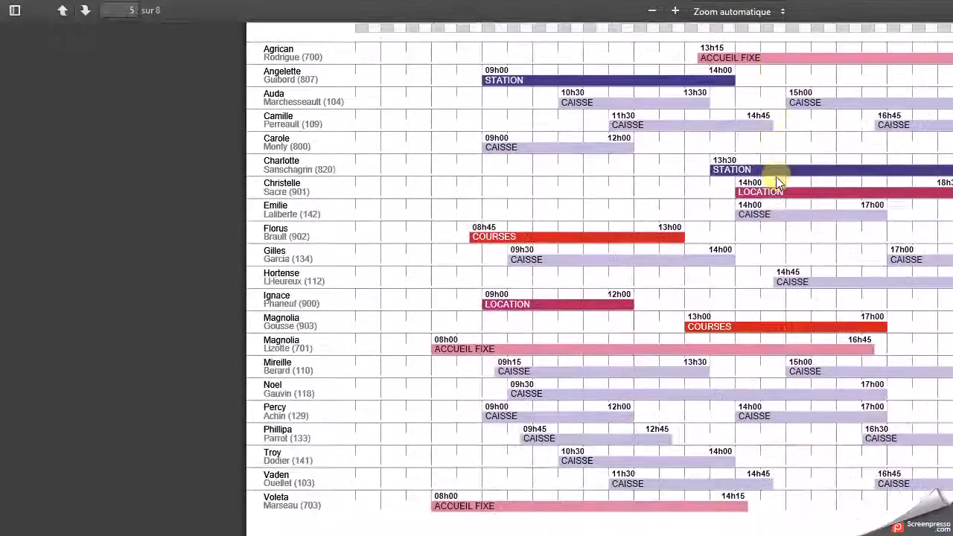
scroll(775, 186, "down", 8)
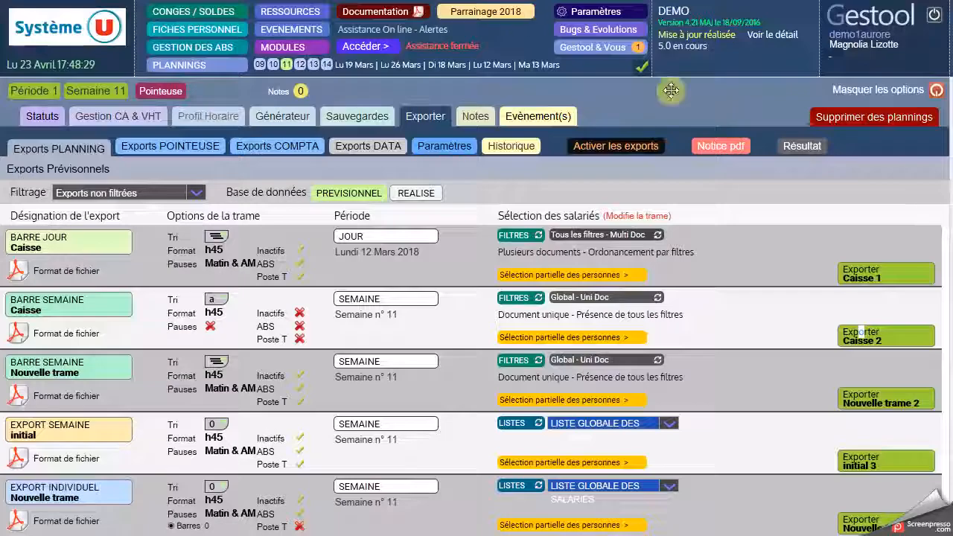
left_click(881, 90)
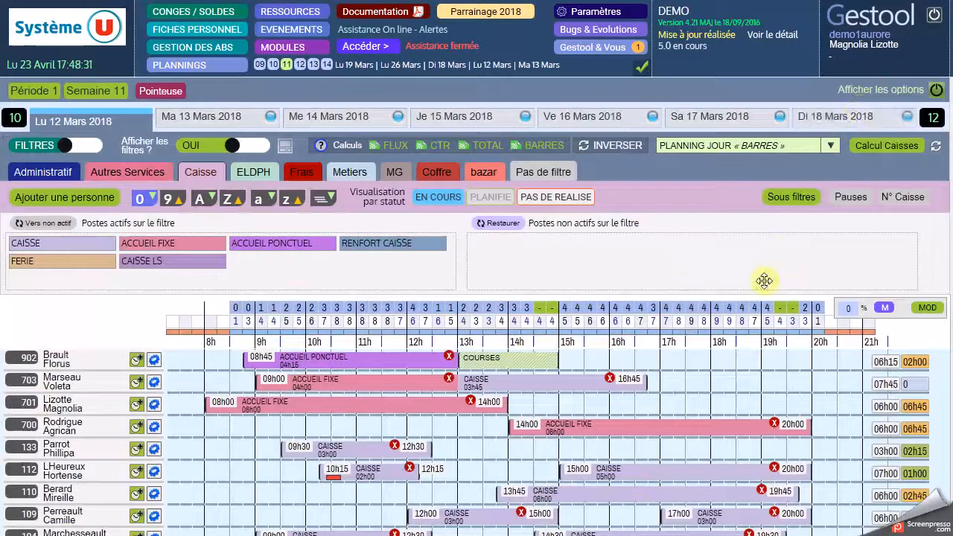